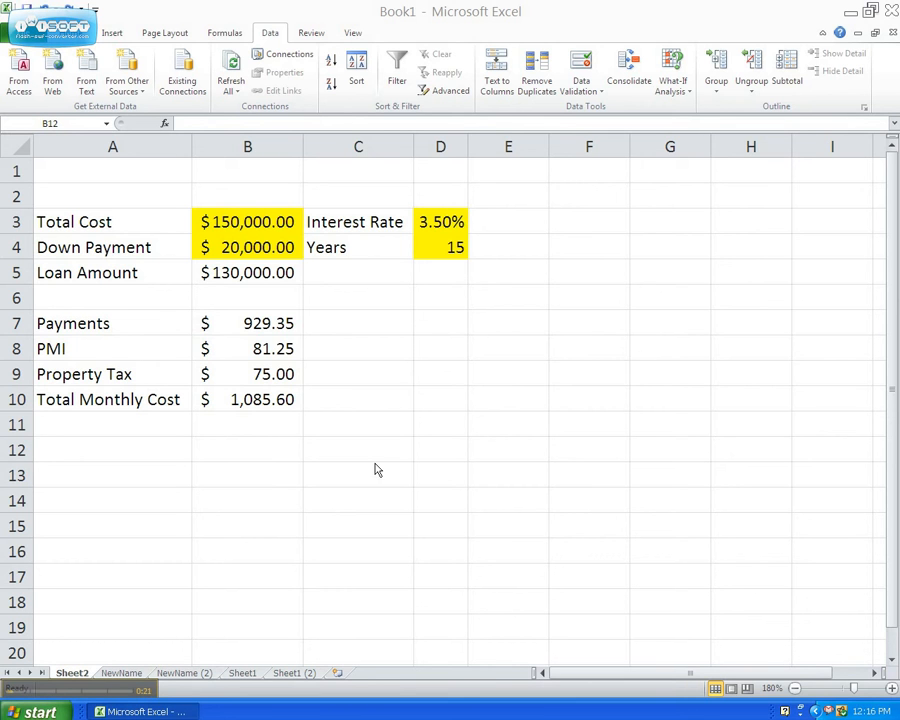
Step: Examine the total monthly cost formula and the four highlighted inputs: total cost, down payment, interest rate and years
left_click(266, 407)
left_click(264, 400)
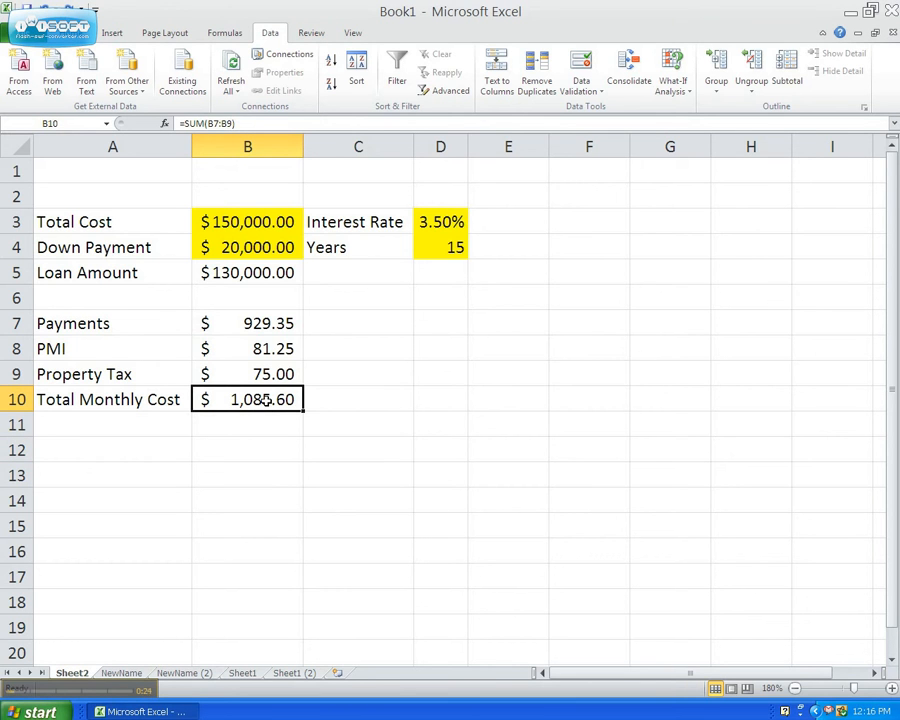
left_click(324, 428)
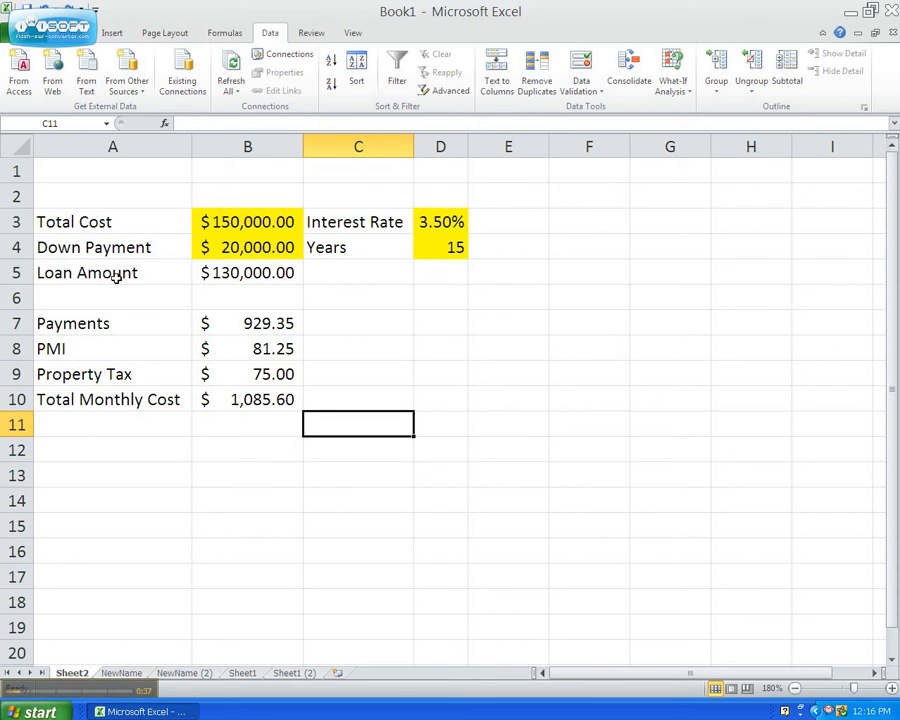
left_click(337, 264)
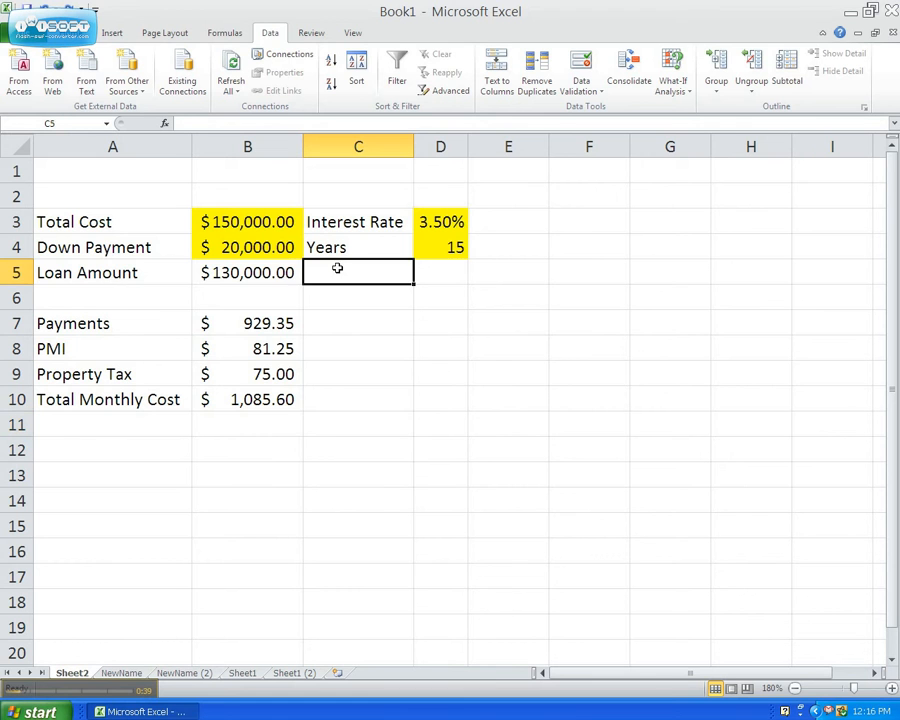
left_click(346, 314)
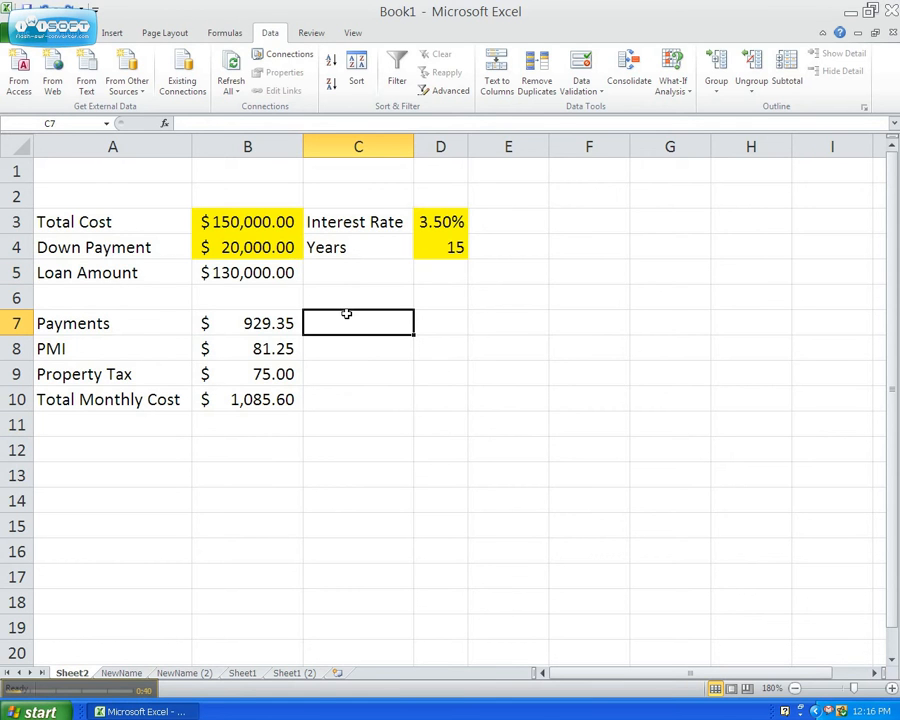
left_click(252, 234)
left_click(250, 250)
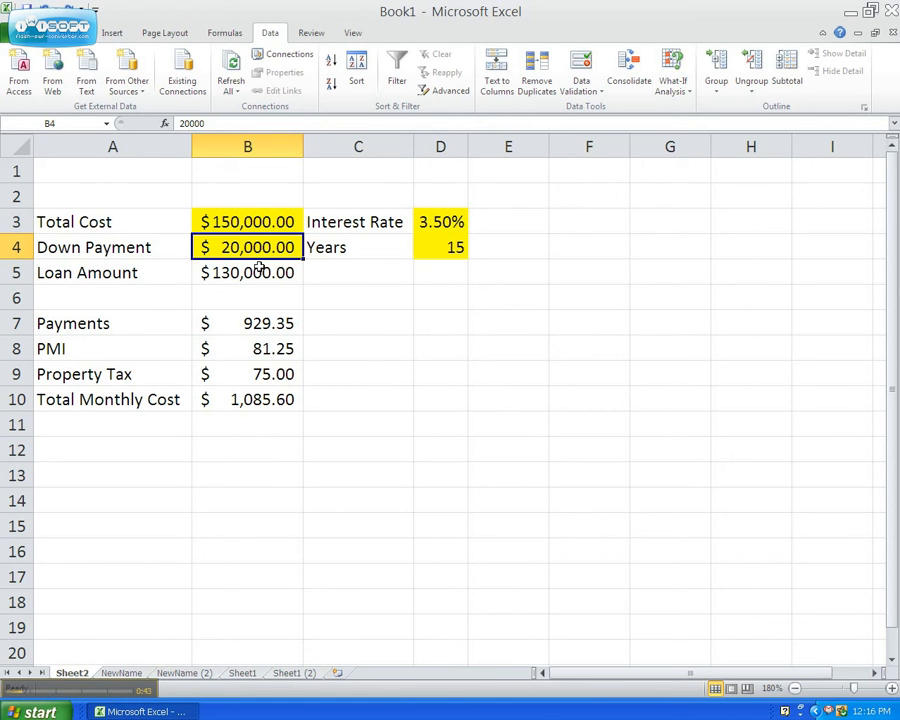
left_click(436, 223)
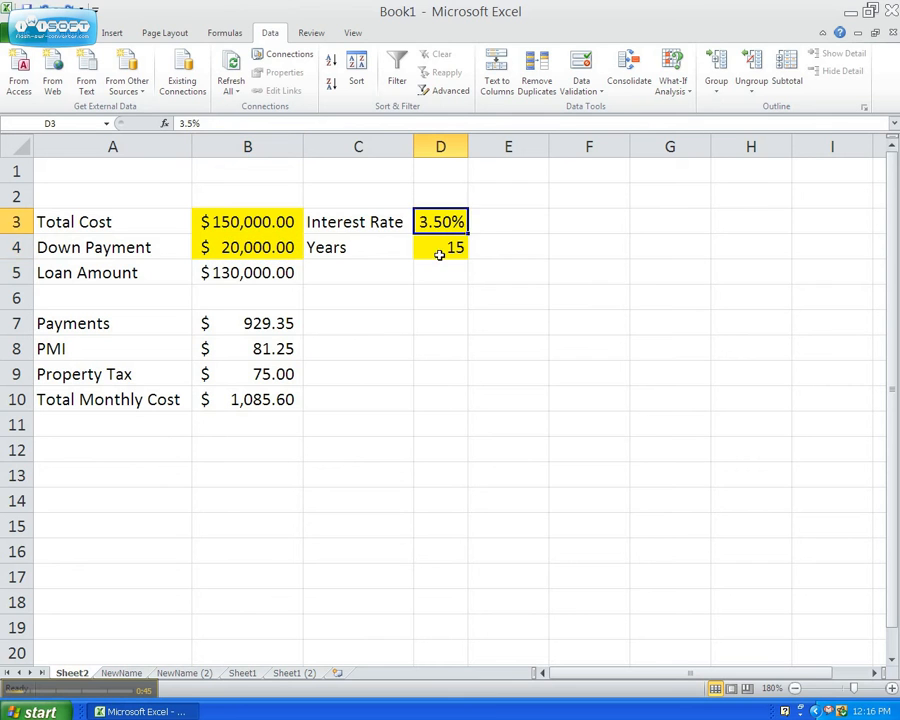
left_click(438, 252)
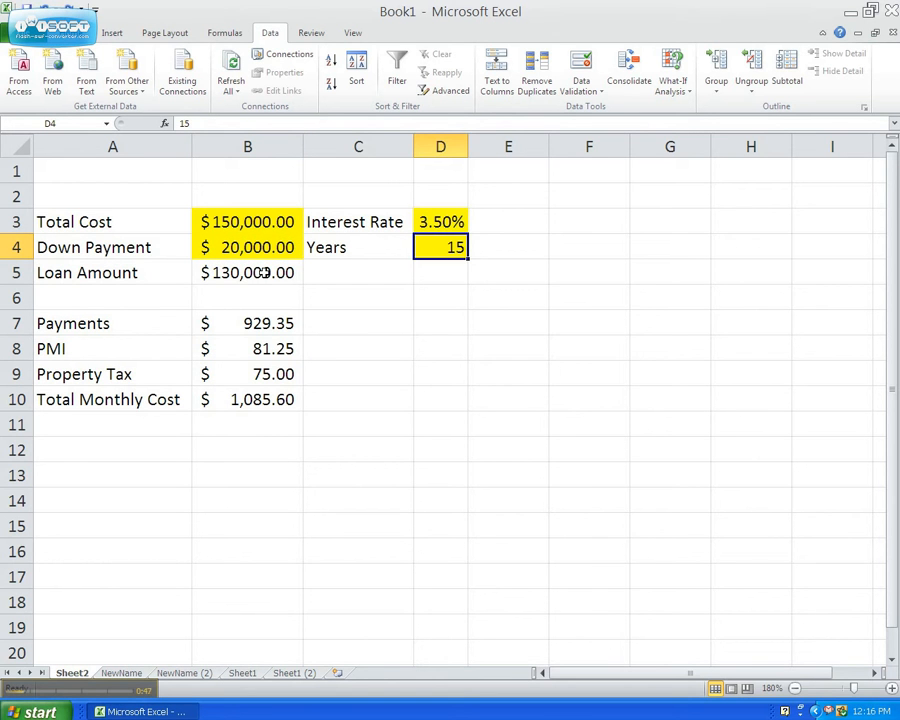
Step: Inspect the formulas behind the loan amount, payments, PMI, property tax and total monthly cost without changing them
left_click(262, 272)
double_click(262, 272)
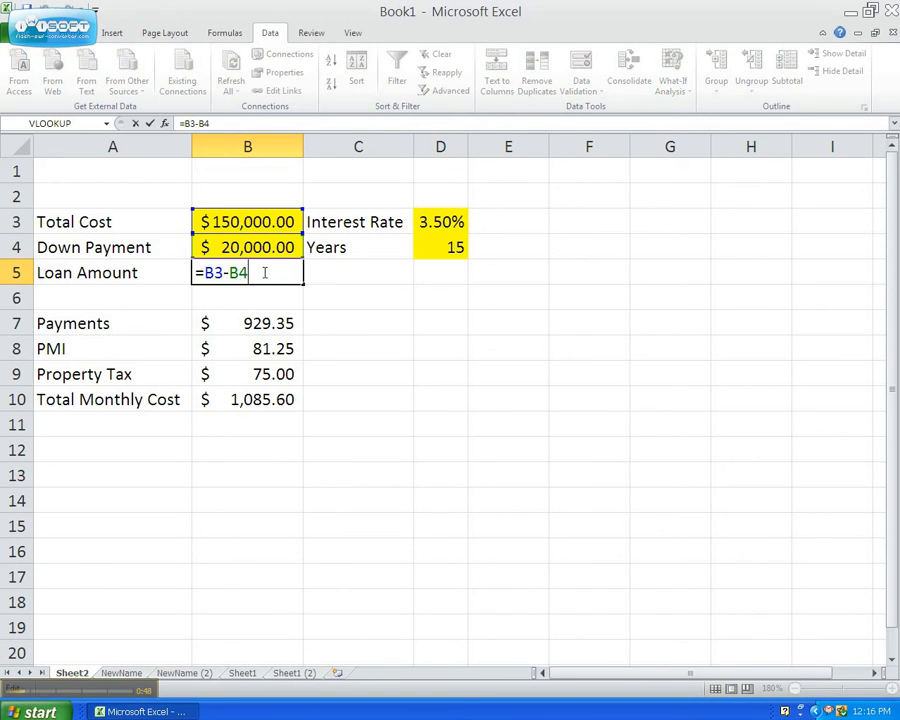
left_click(328, 273)
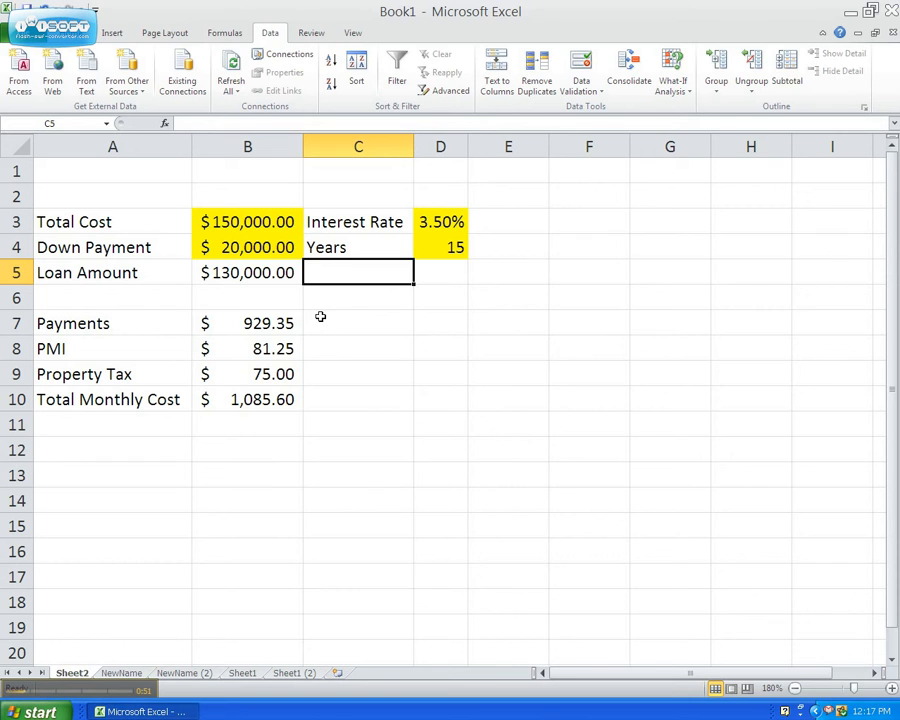
left_click(270, 324)
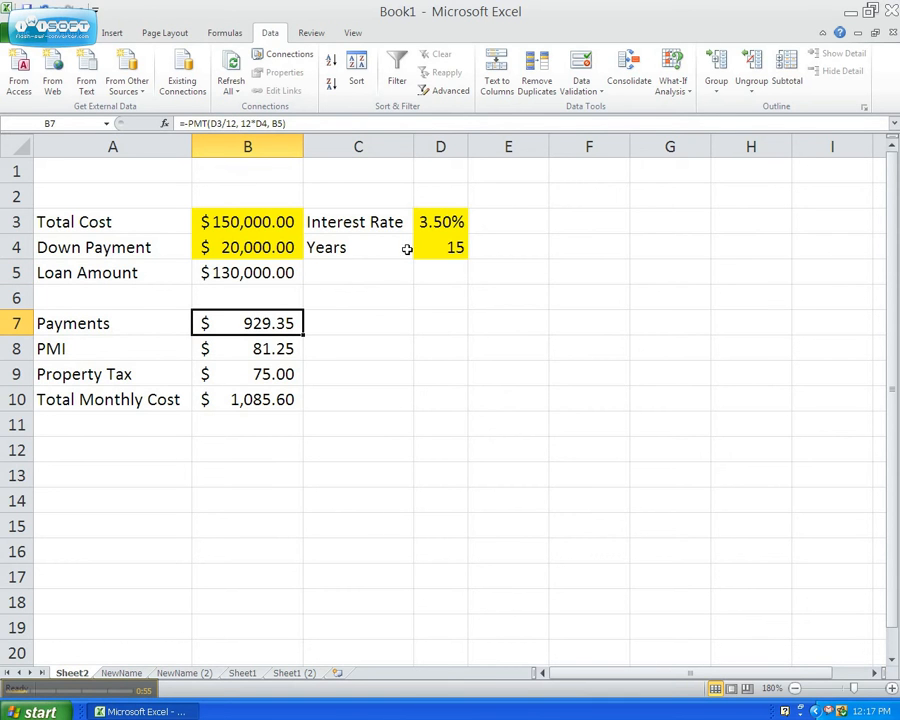
left_click(286, 347)
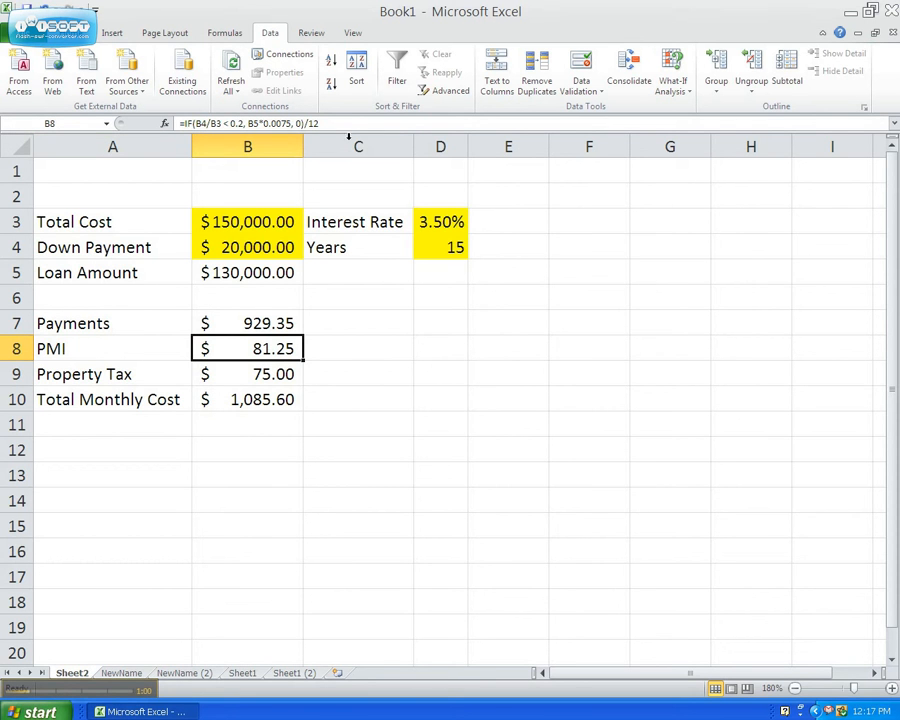
double_click(260, 346)
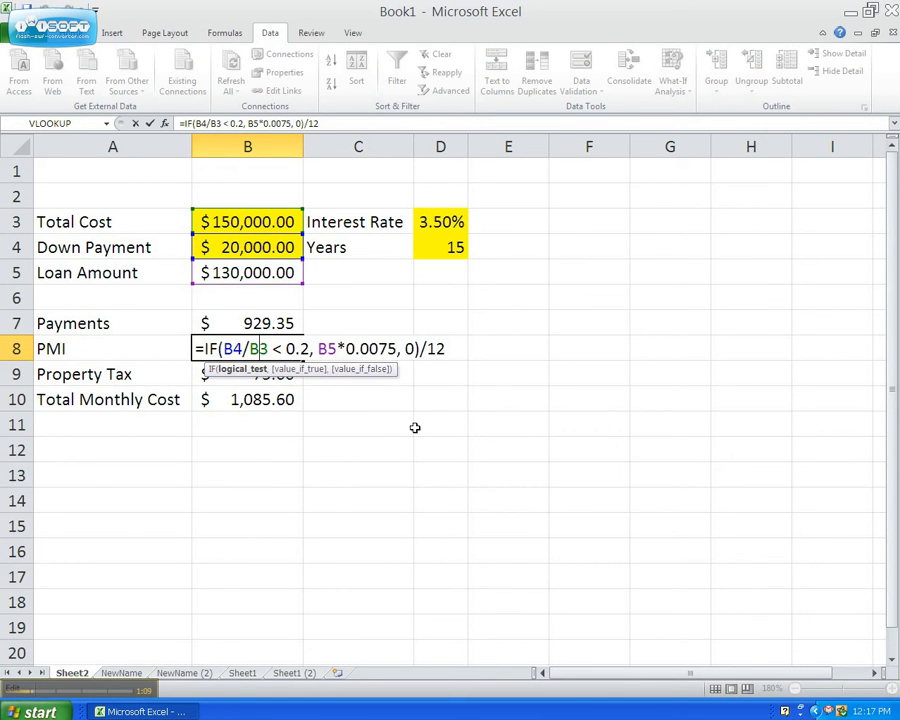
left_click(416, 348)
key("Escape")
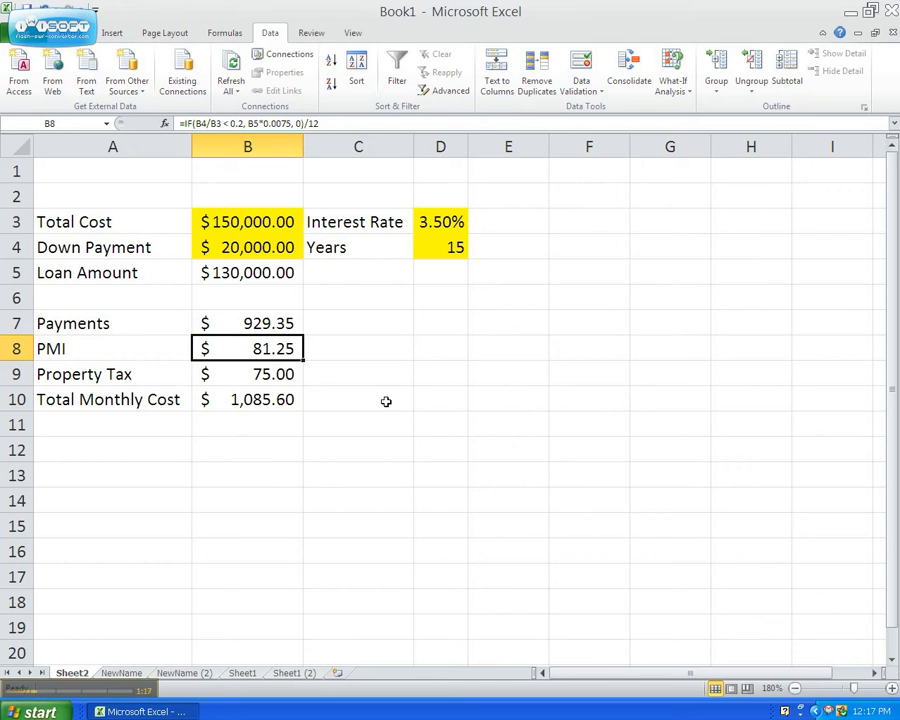
left_click(249, 378)
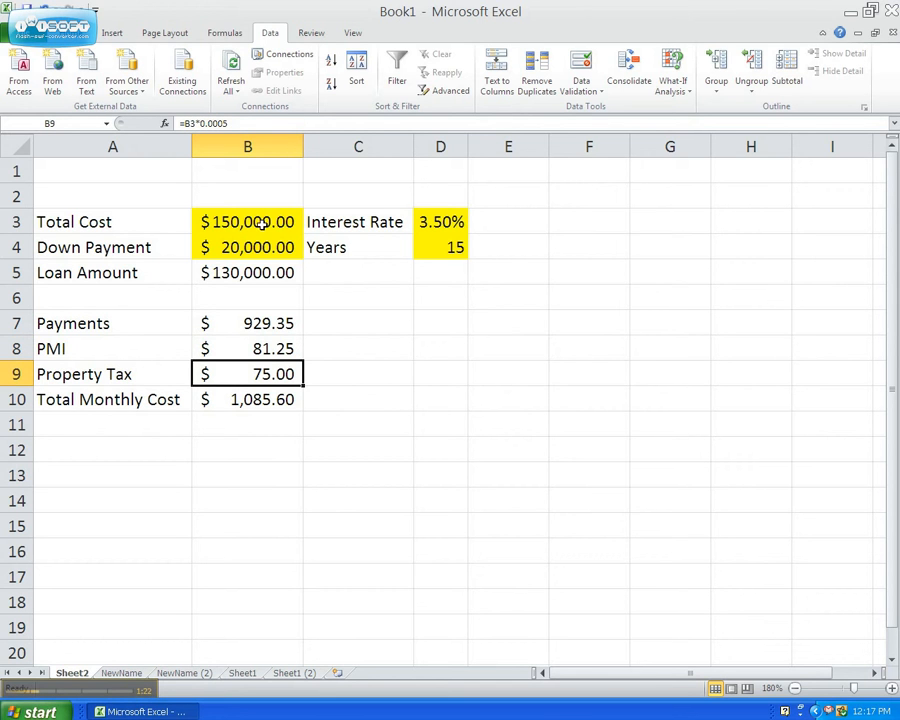
left_click(290, 402)
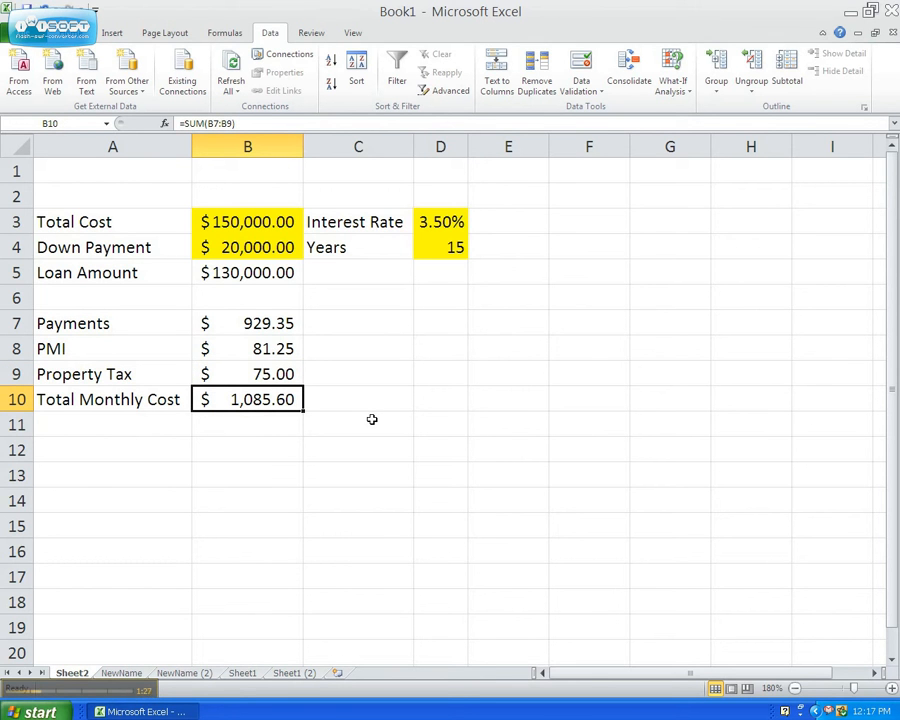
Step: Review the calculated cells in column B again, followed by the highlighted input cells in B3:B4 and D3:D4
left_click(279, 367)
left_click(284, 399)
left_click(268, 323)
left_click(260, 272)
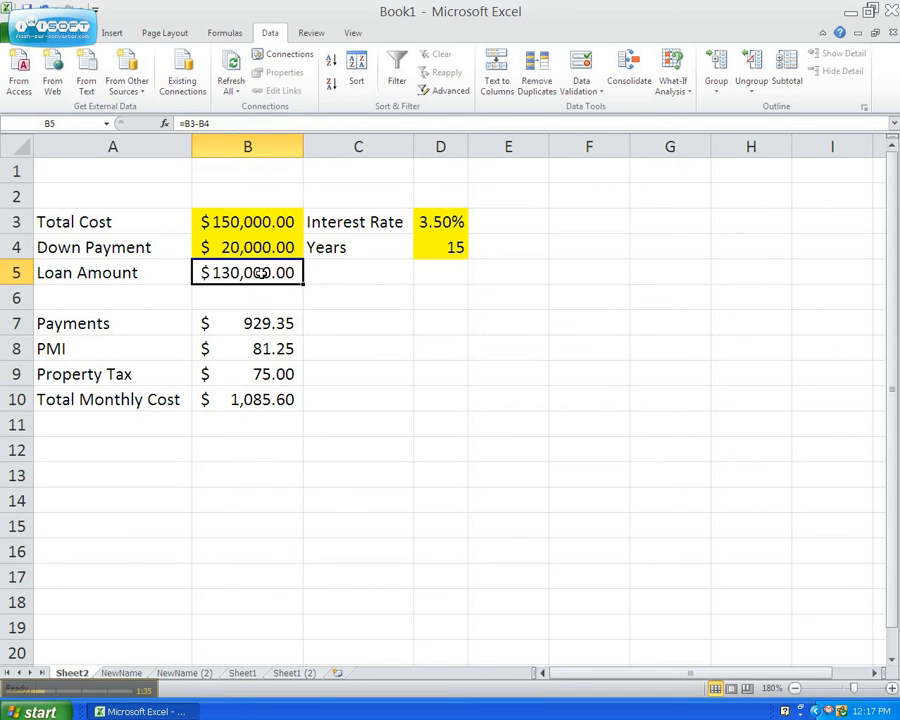
left_click(262, 346)
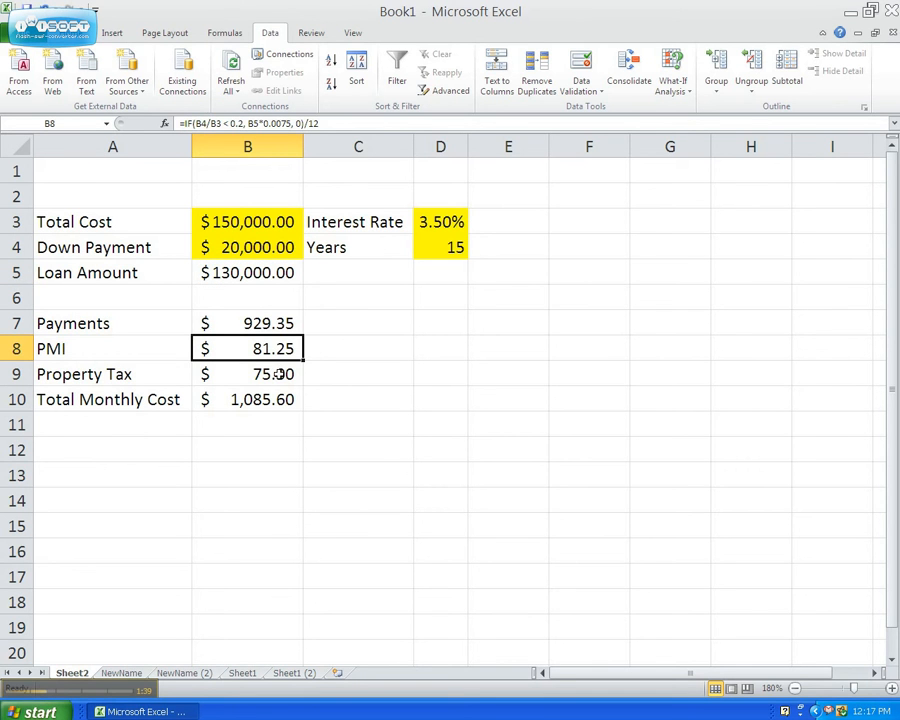
left_click(279, 374)
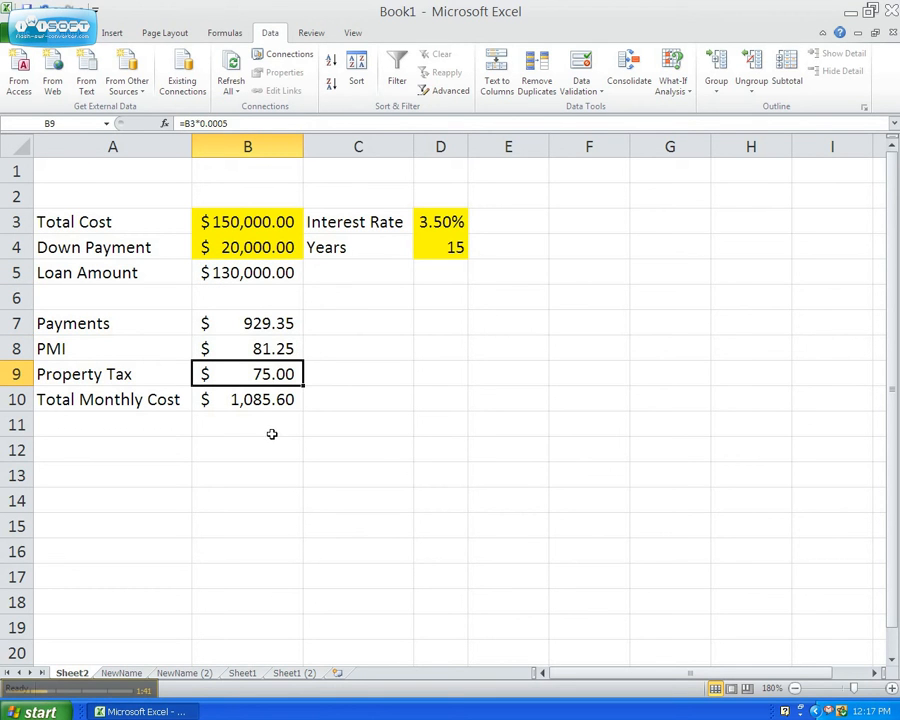
left_click(250, 399)
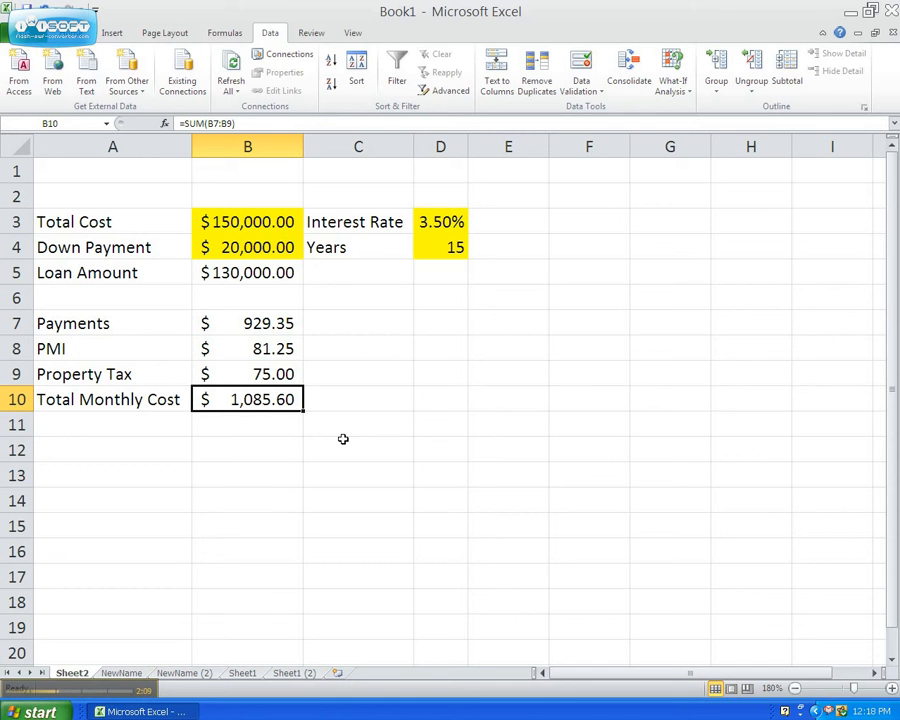
left_click(242, 449)
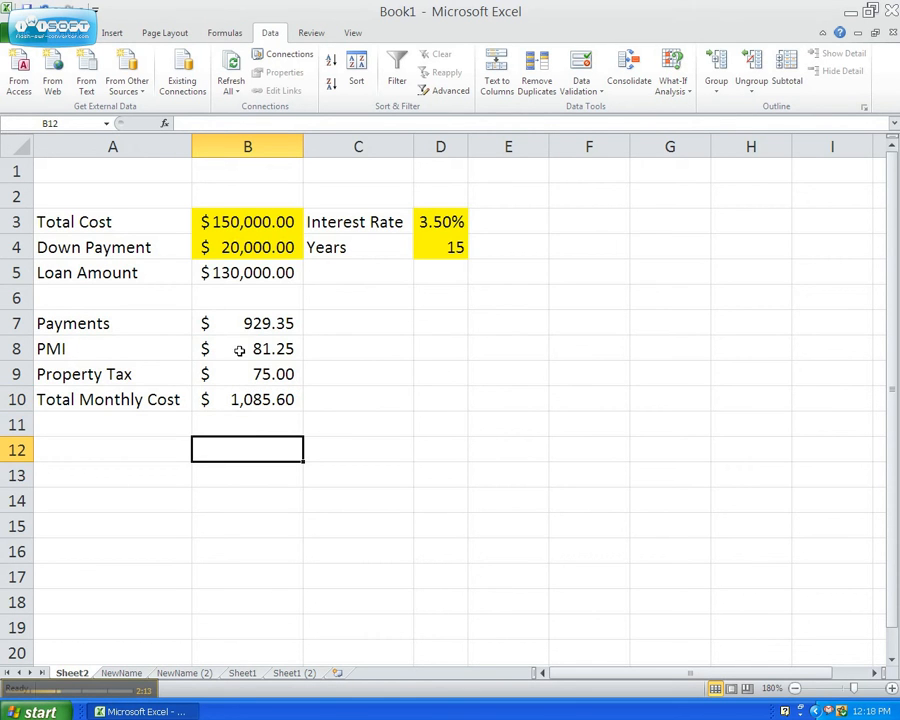
left_click(252, 222)
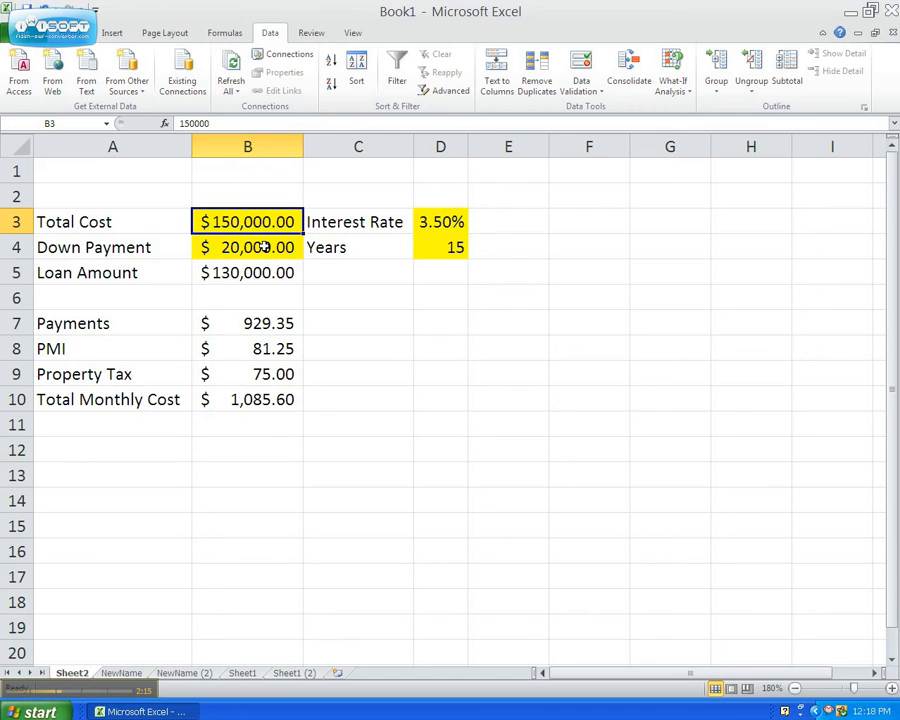
left_click(263, 247)
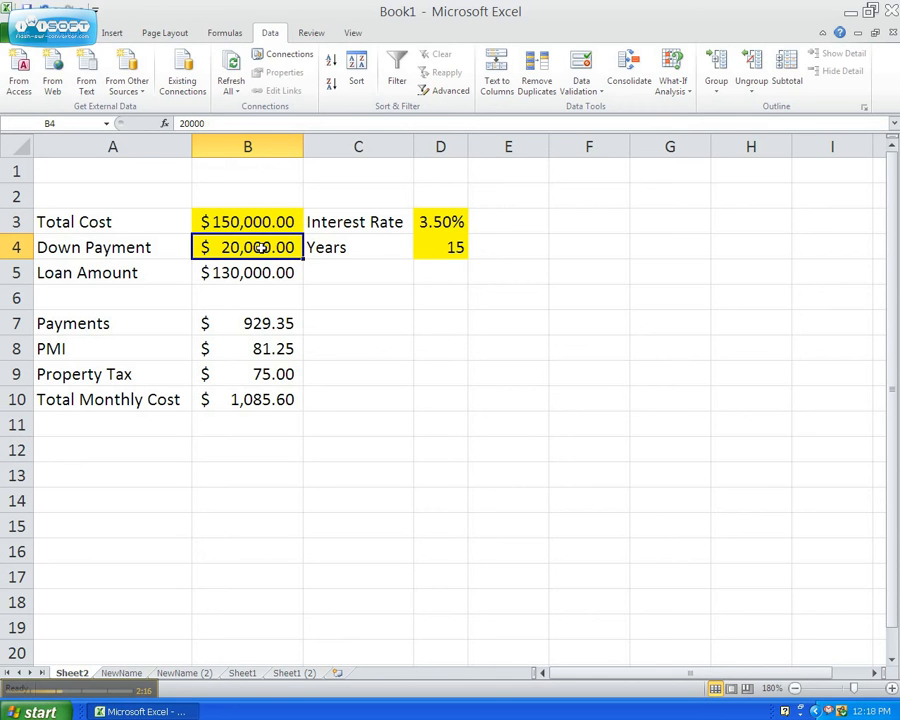
left_click(432, 219)
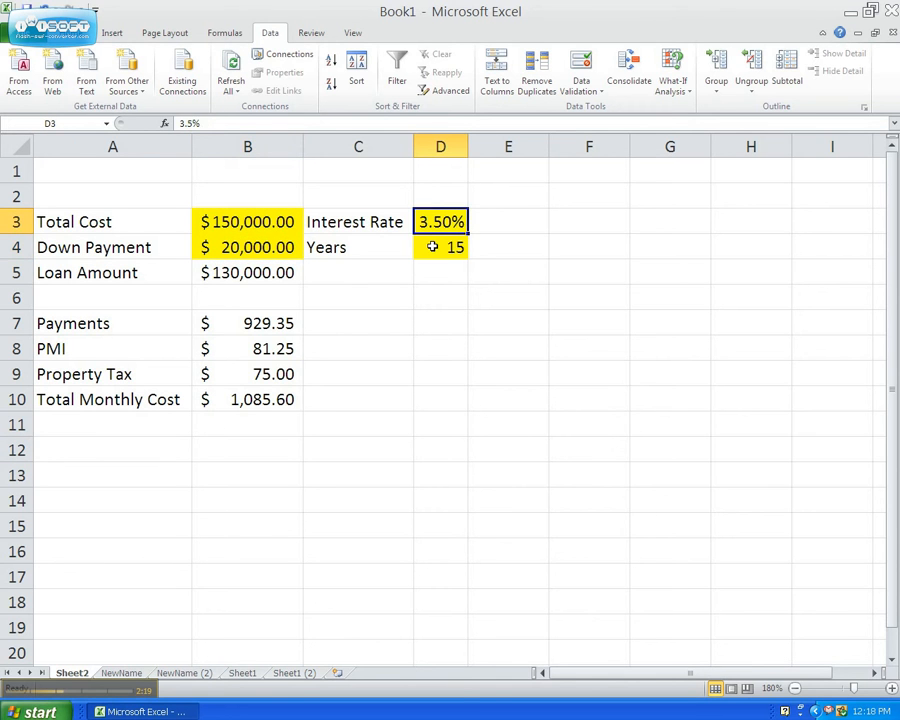
left_click(432, 246)
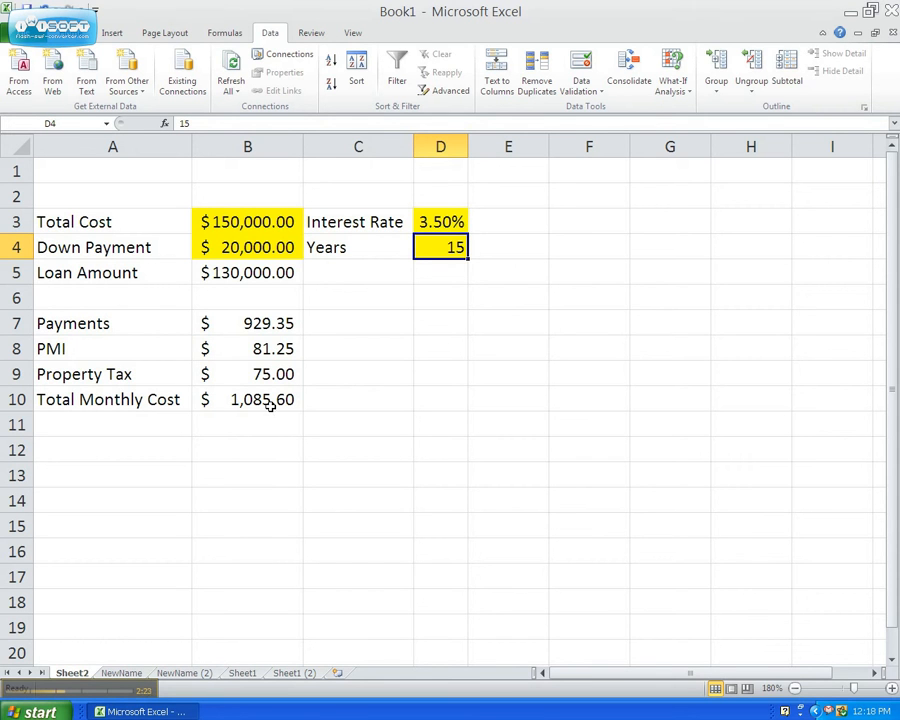
Step: Try total costs of 140,000, 130,000 and 125,000 in B3 to compare the resulting monthly costs
left_click(280, 225)
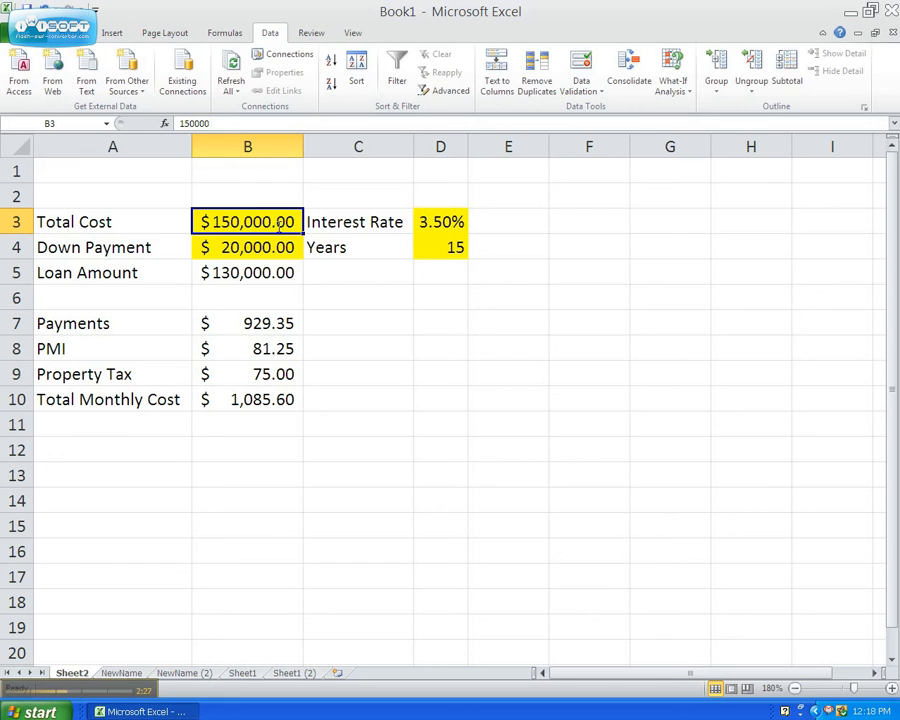
type("140000")
key("Return")
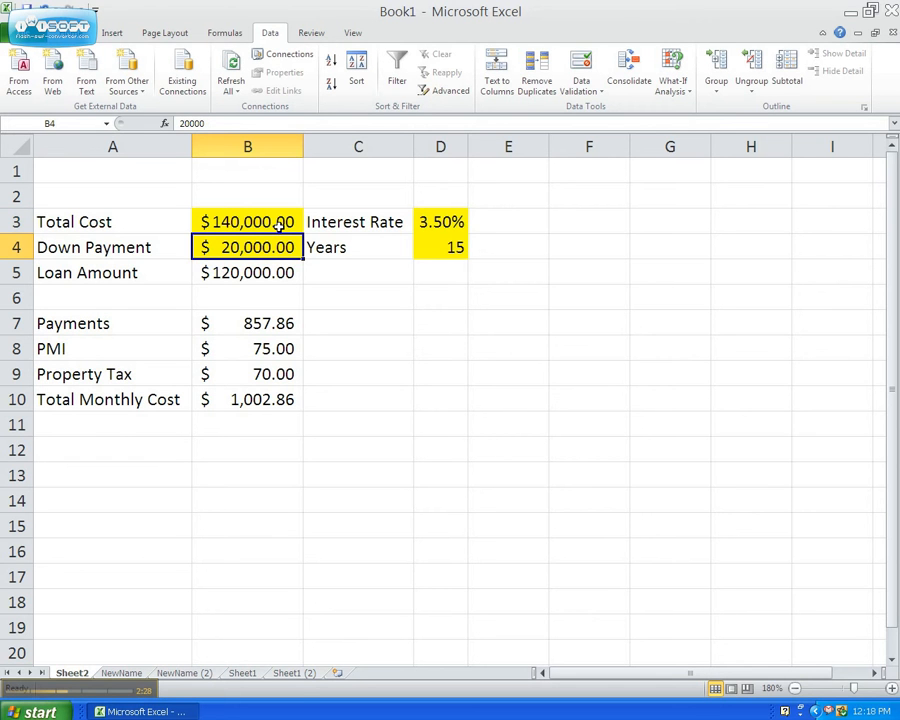
left_click(280, 226)
type("13")
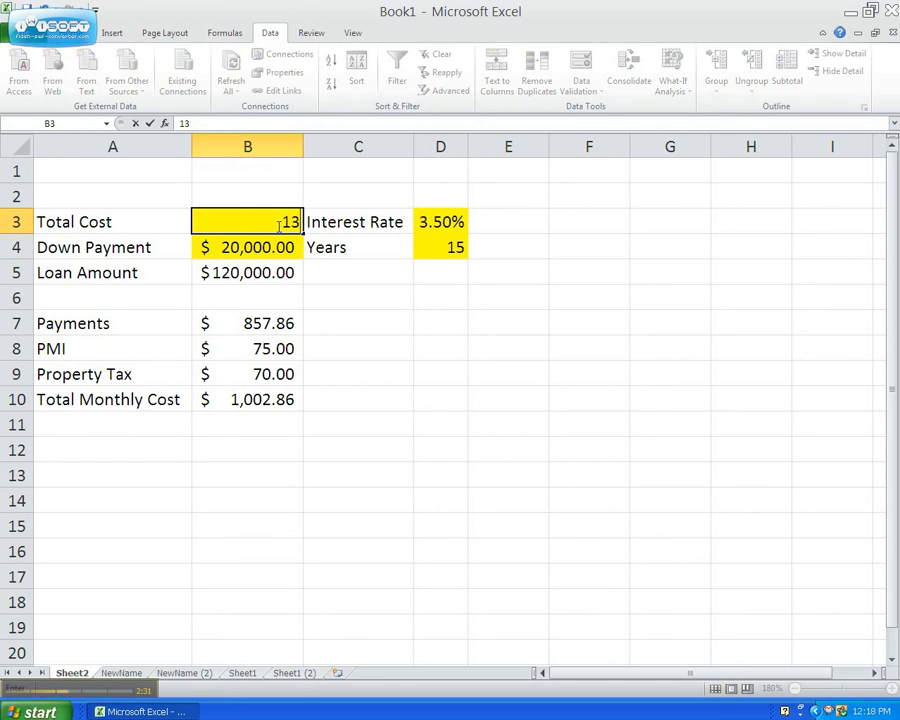
type("0,000")
key("Return")
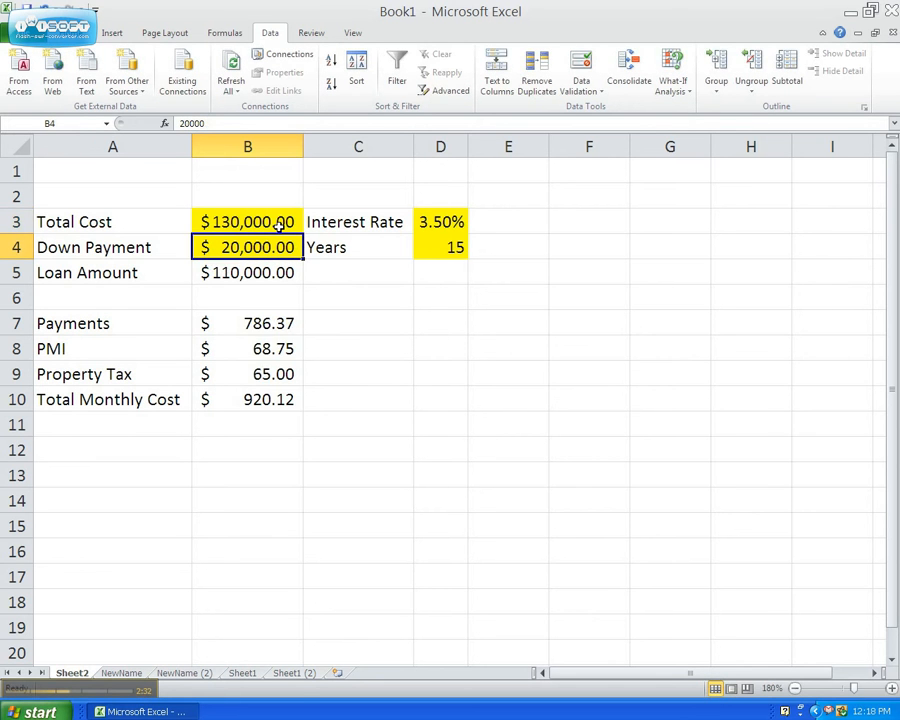
left_click(280, 226)
type("1")
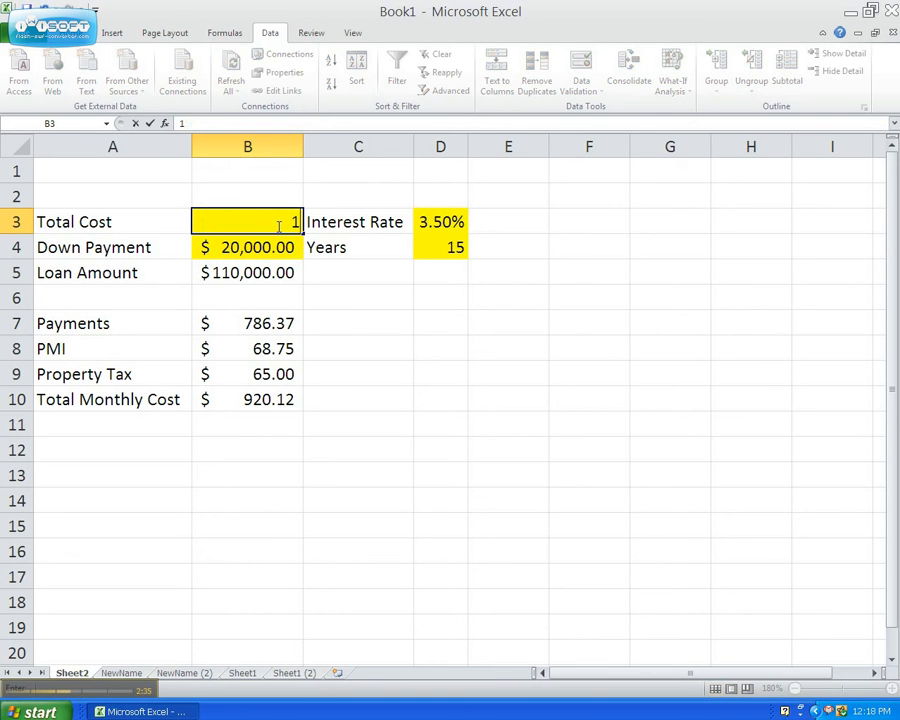
type("25,000")
key("Return")
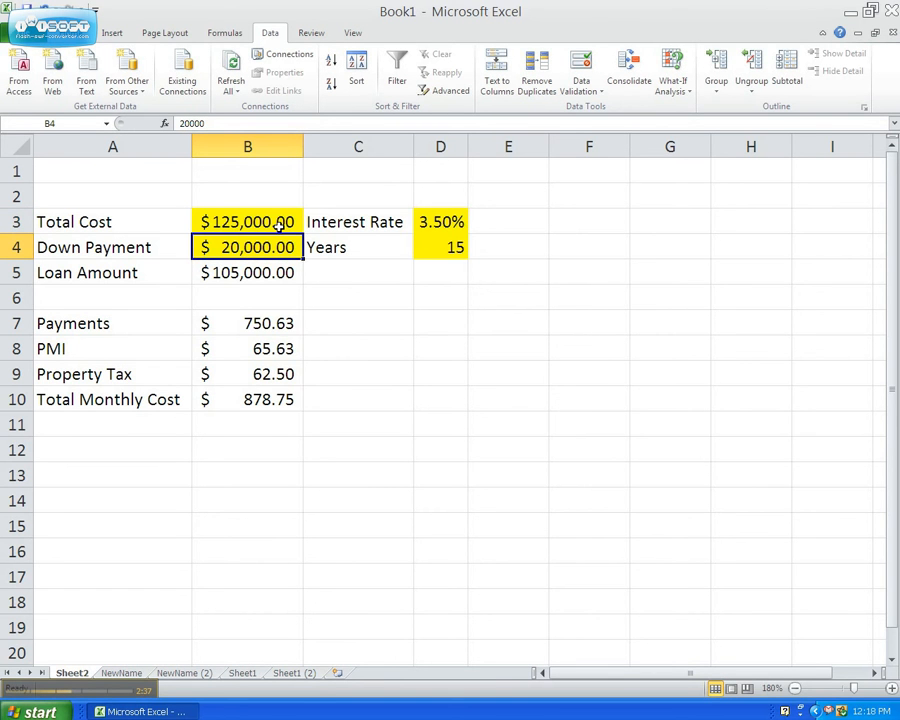
Step: Undo the three trial changes to the total cost in B3
key("ctrl+z")
key("ctrl+z")
key("ctrl+z")
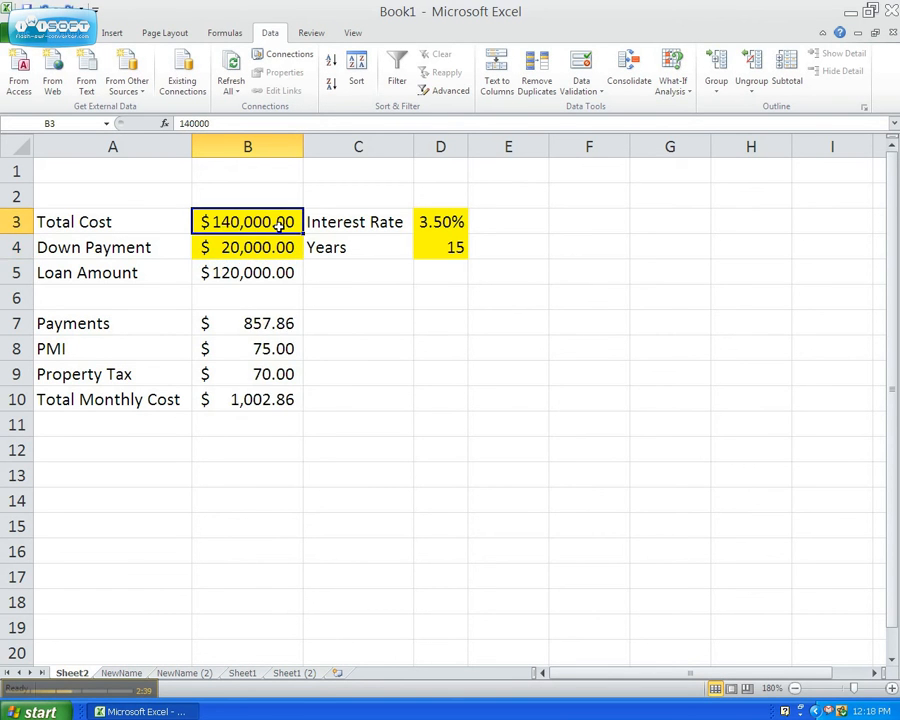
left_click(271, 452)
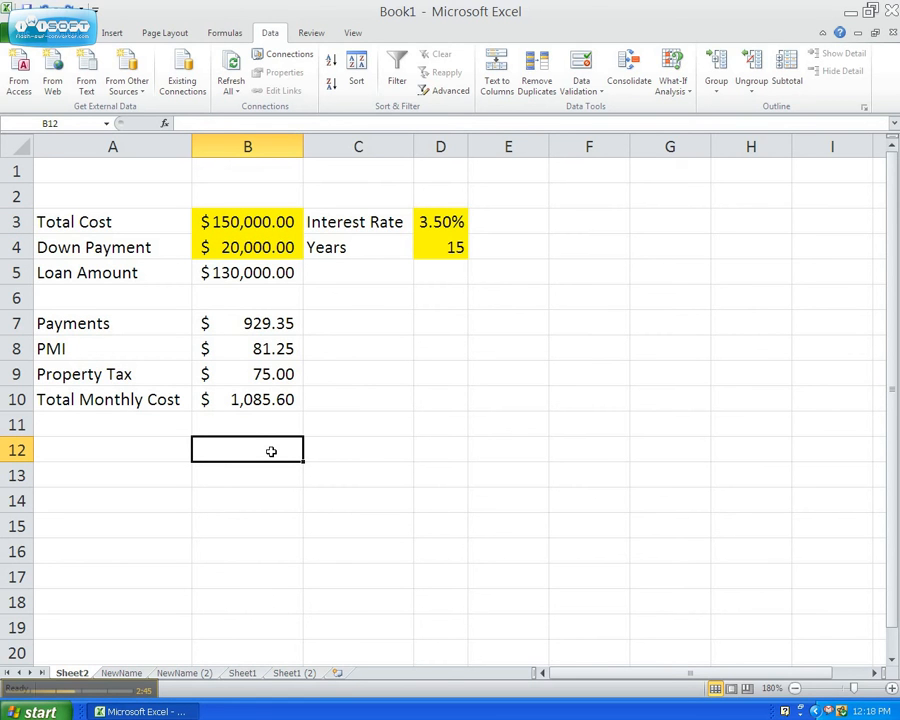
Step: Run Goal Seek to bring the total monthly cost in B10 to 900 by changing the total cost in B3, and accept the solution
left_click(252, 399)
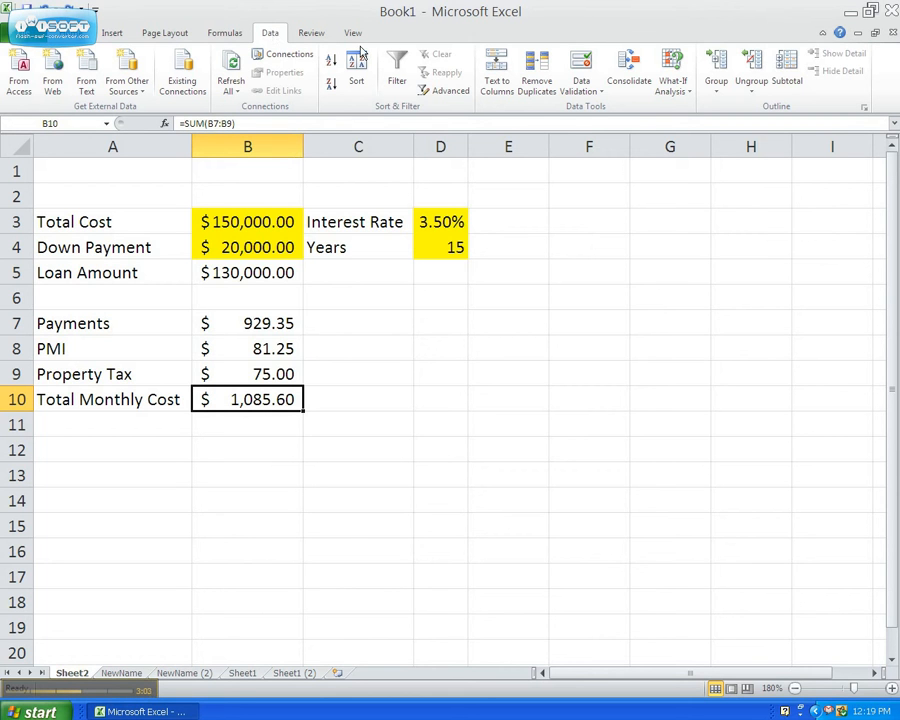
left_click(673, 91)
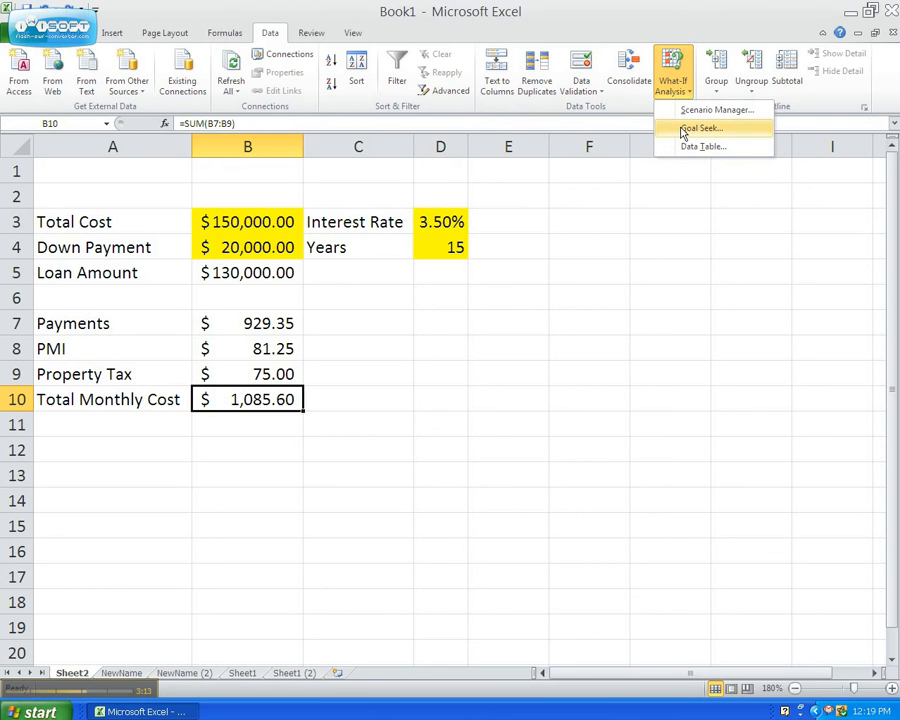
left_click(686, 128)
left_click_drag(350, 406, 407, 309)
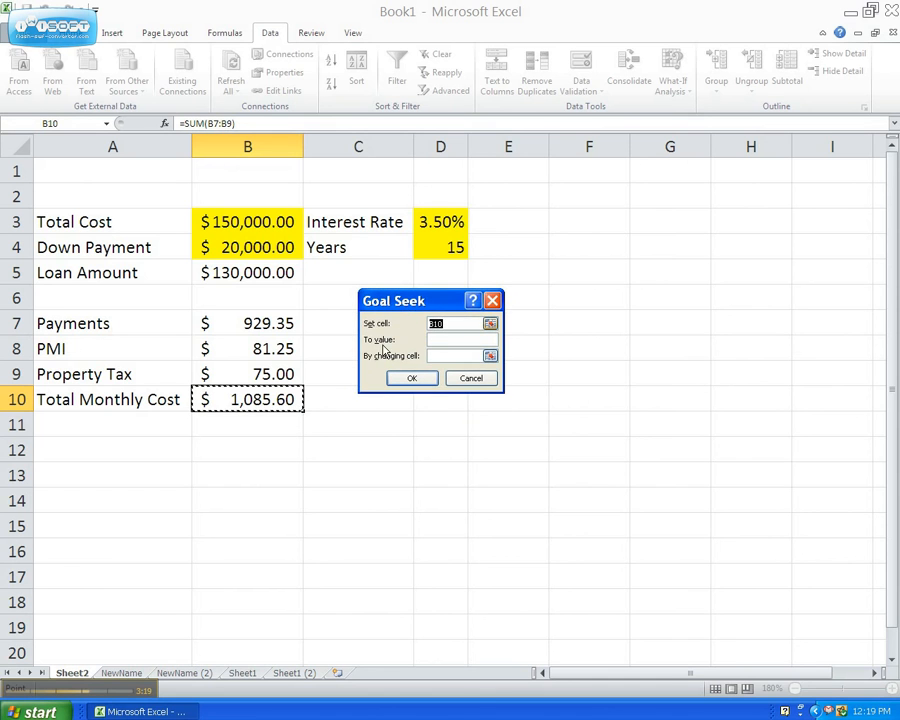
left_click(444, 340)
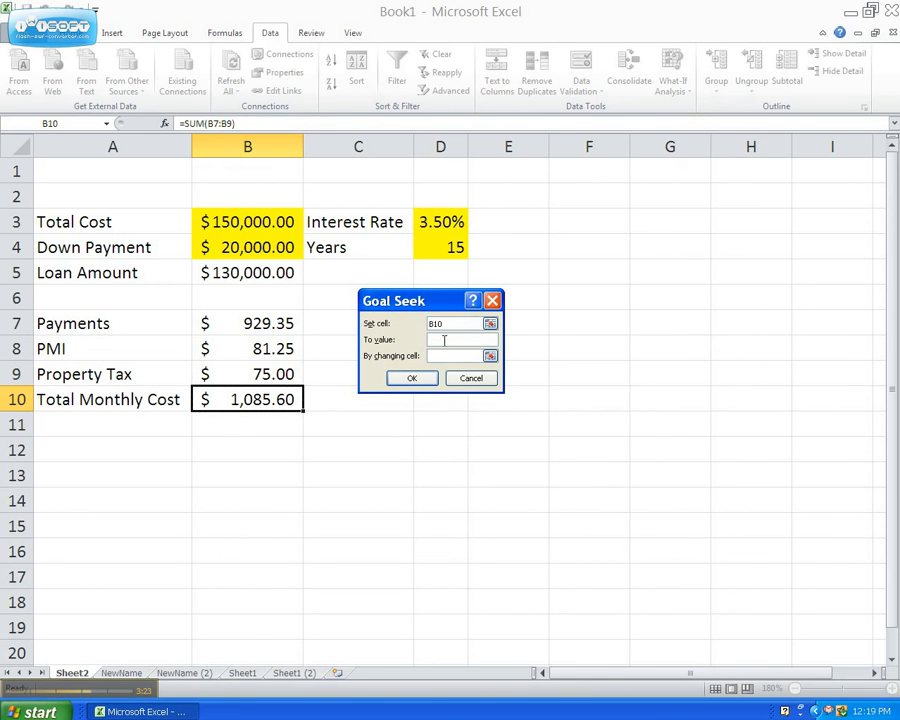
type("900")
left_click(441, 355)
left_click(263, 222)
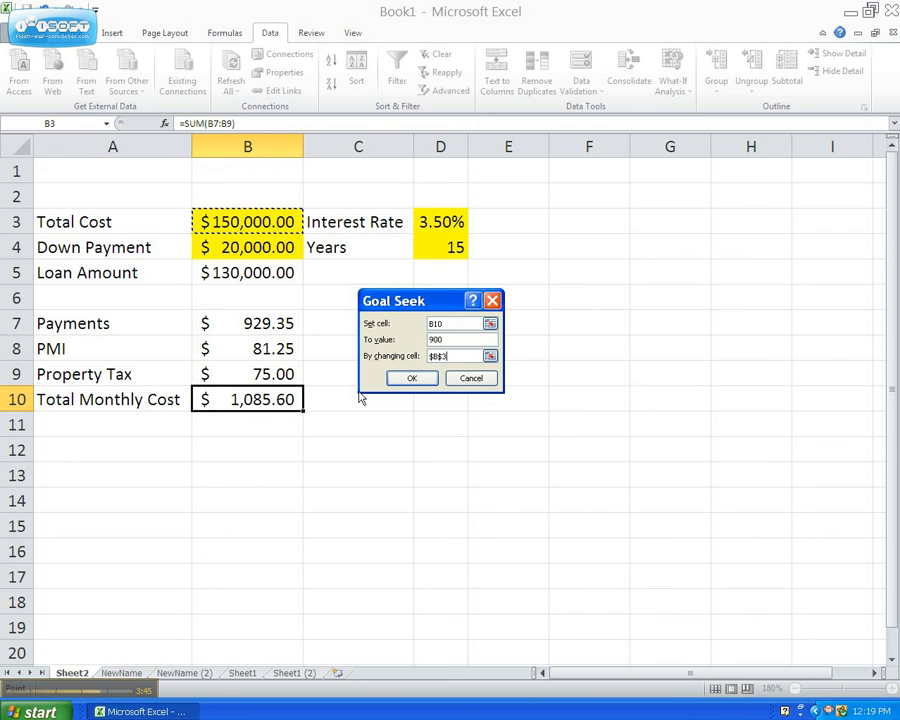
left_click(409, 380)
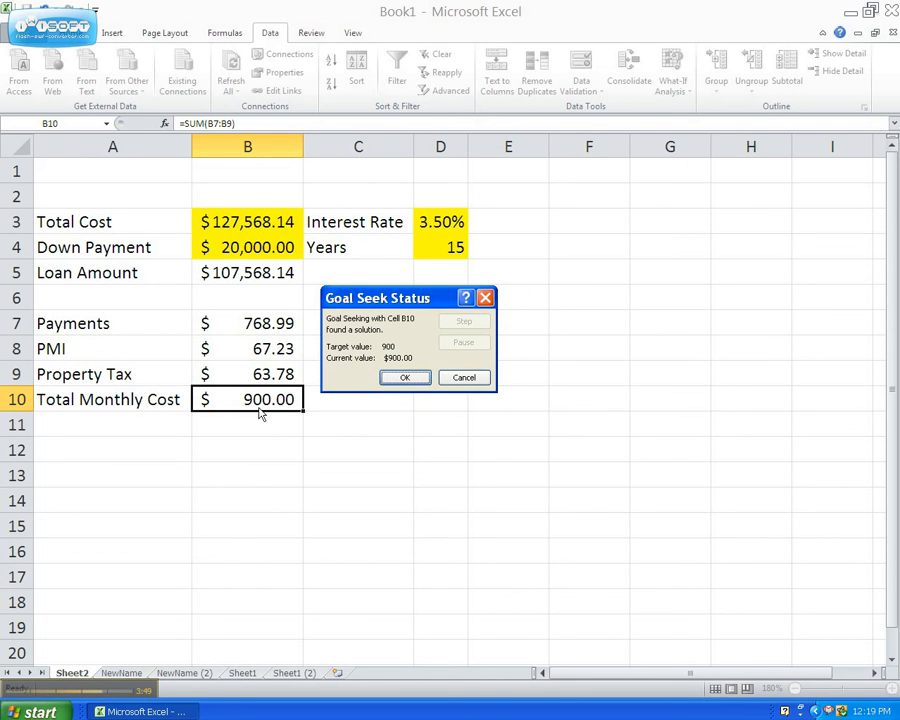
left_click(412, 377)
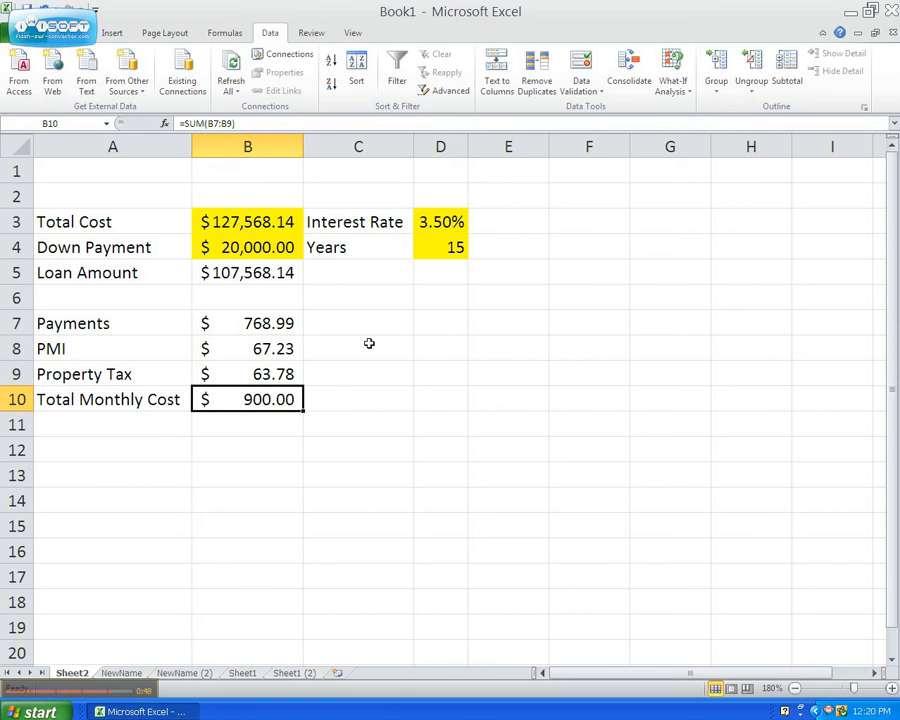
Step: Reset the total cost in B3 to 150,000
left_click(685, 90)
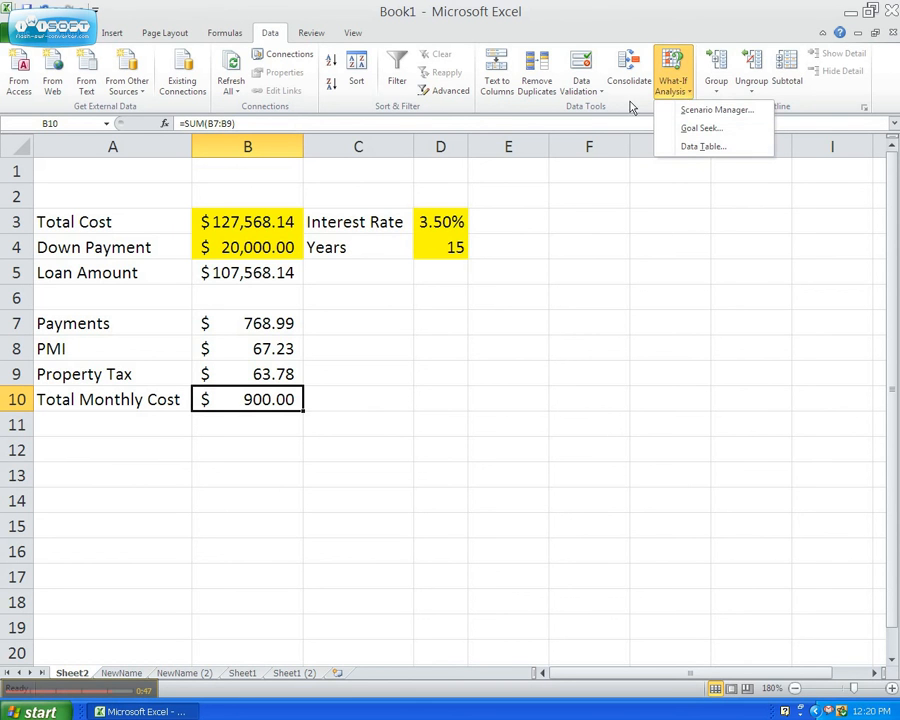
left_click(250, 223)
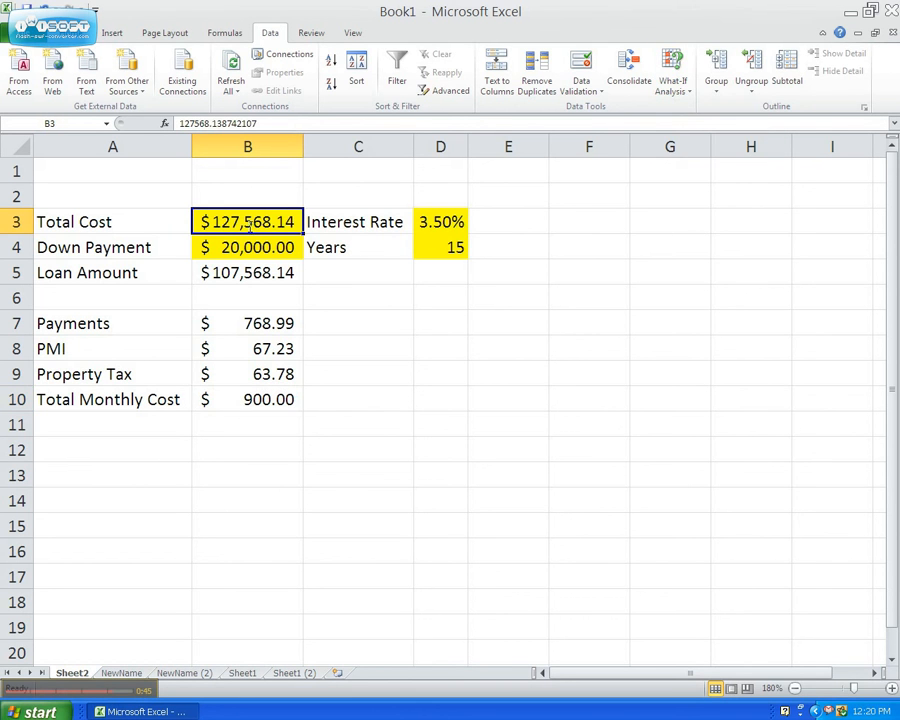
type("150,000")
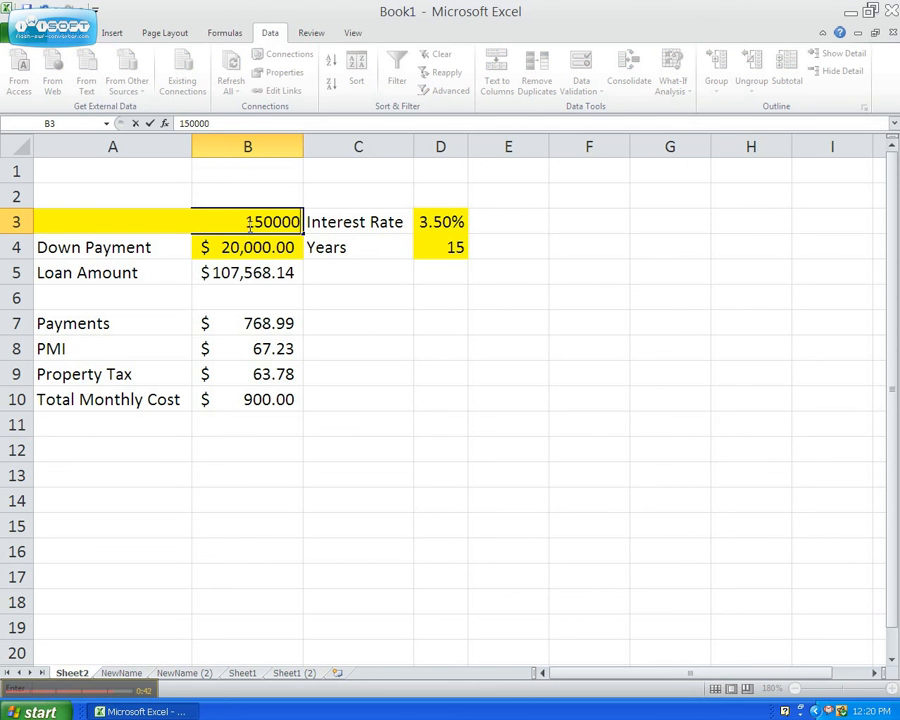
key("Return")
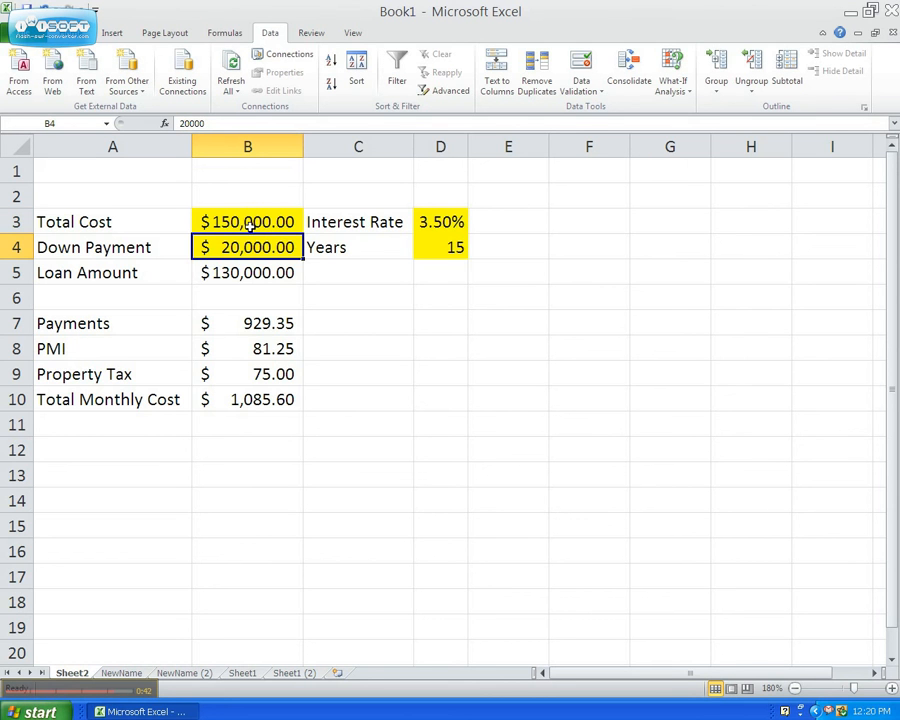
Step: Run Goal Seek to bring the total monthly cost in B10 to 1200 by changing the interest rate in D3, and accept the solution
left_click(245, 398)
left_click(675, 88)
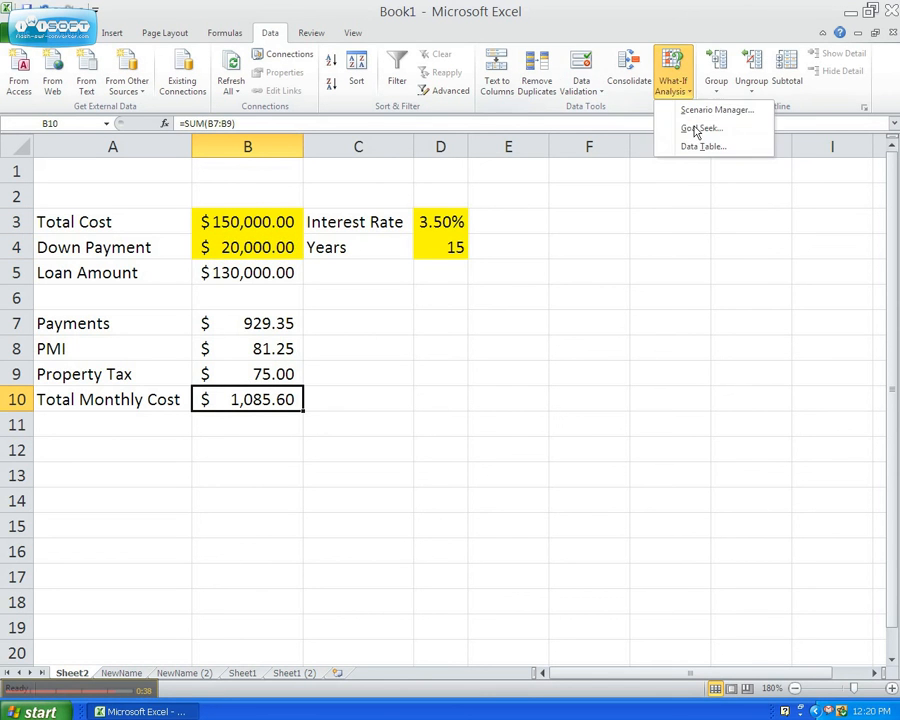
left_click(690, 128)
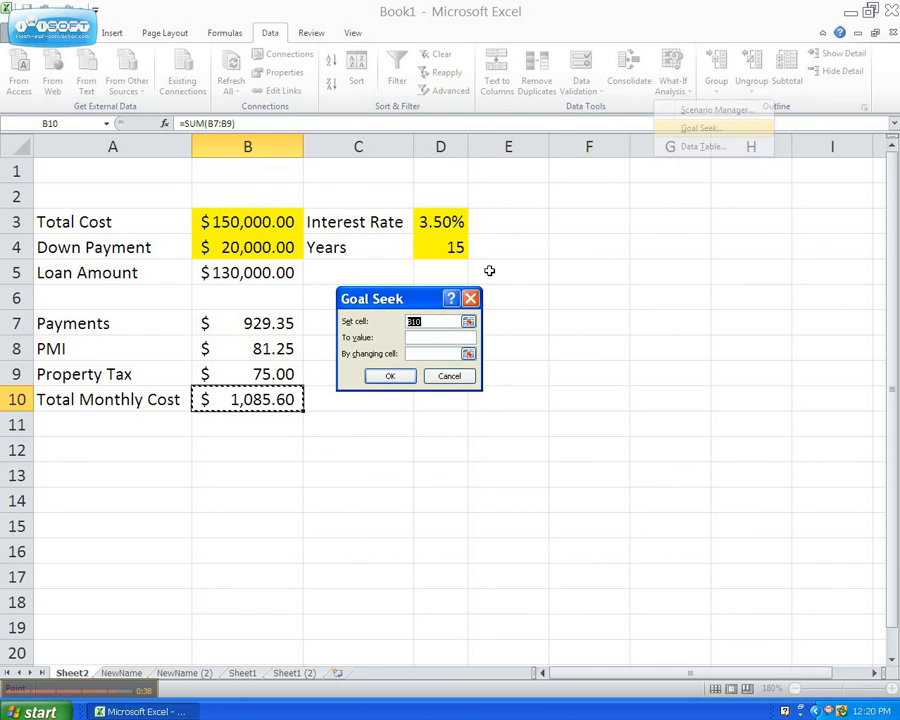
left_click(430, 337)
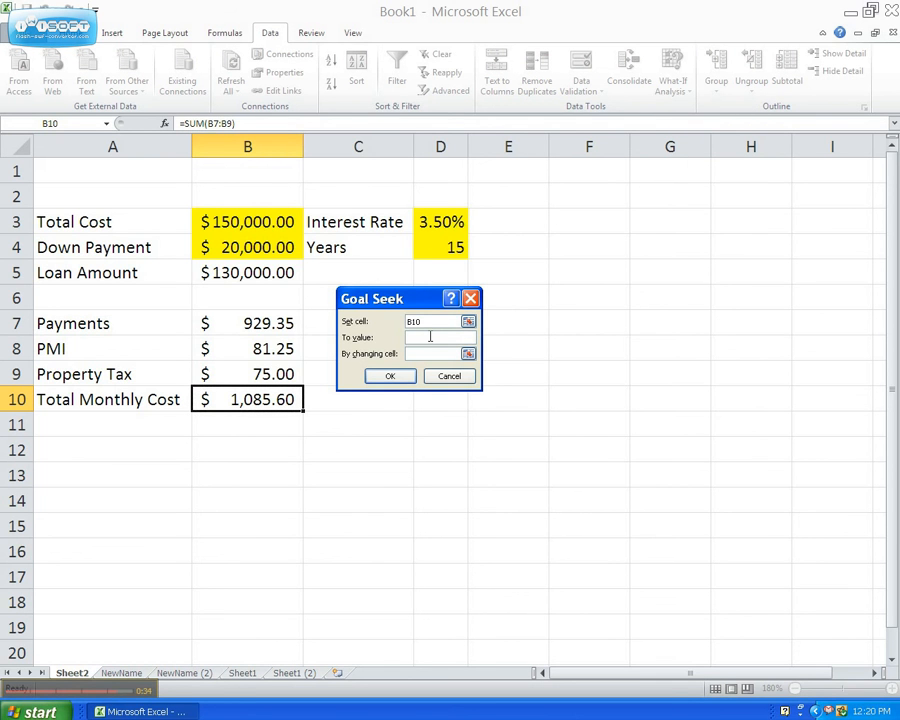
type("1200")
left_click(420, 354)
left_click(446, 220)
left_click(393, 380)
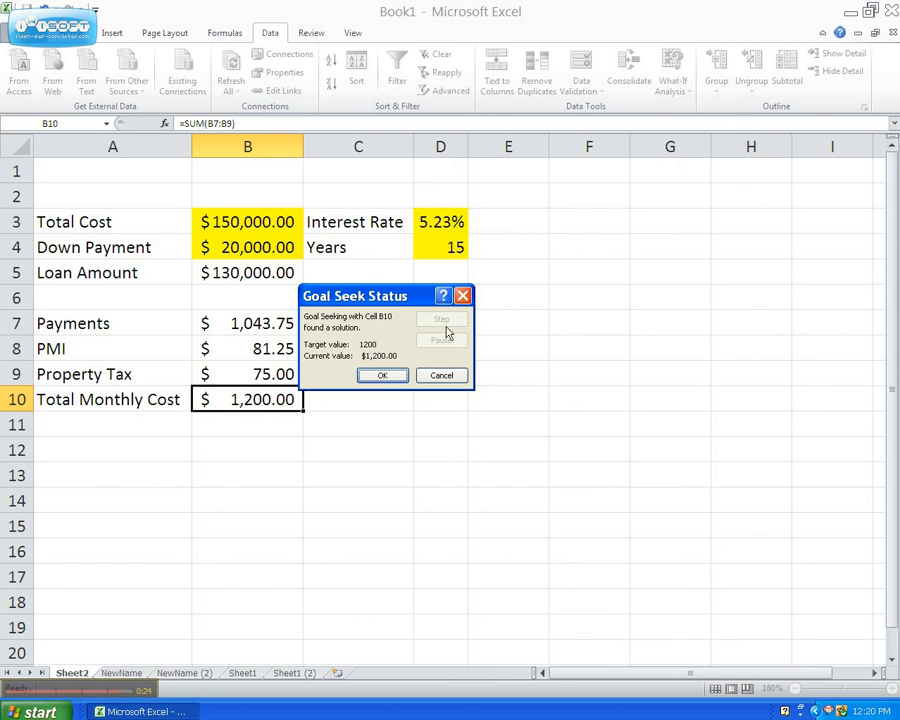
left_click_drag(391, 299, 460, 342)
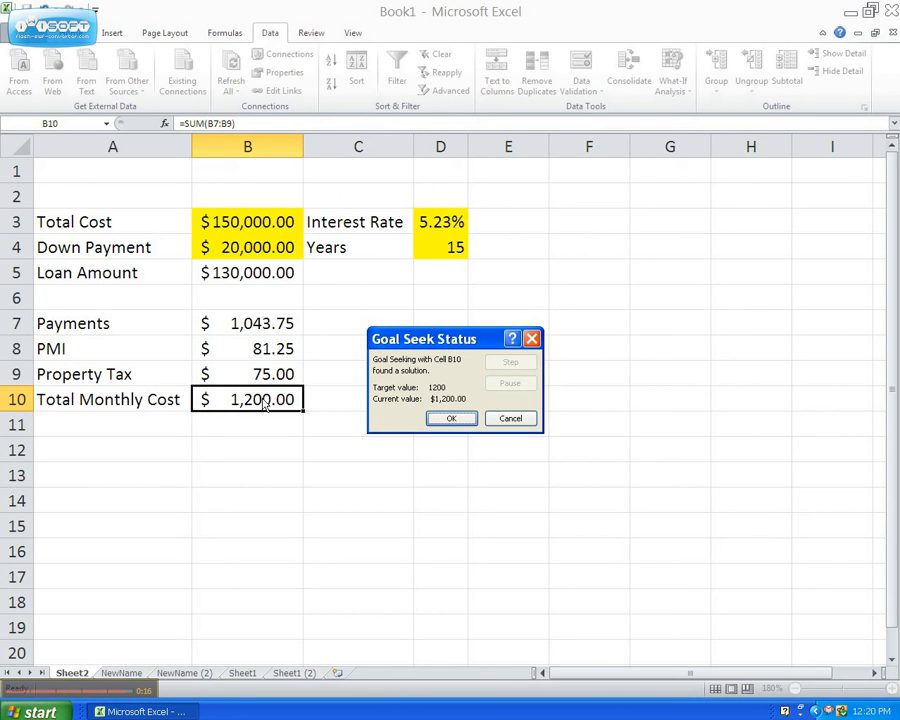
left_click(451, 418)
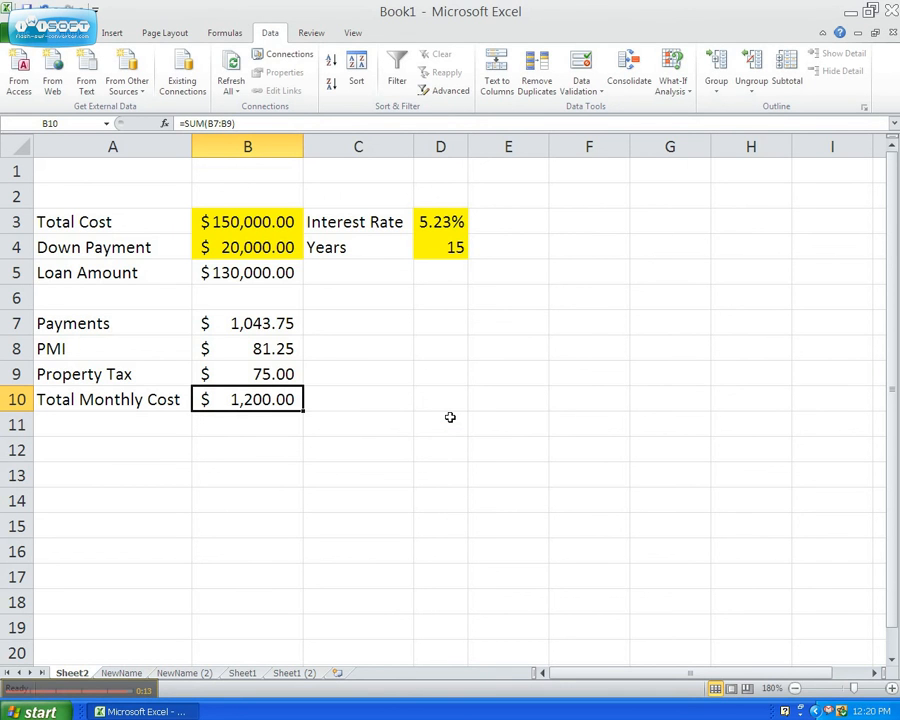